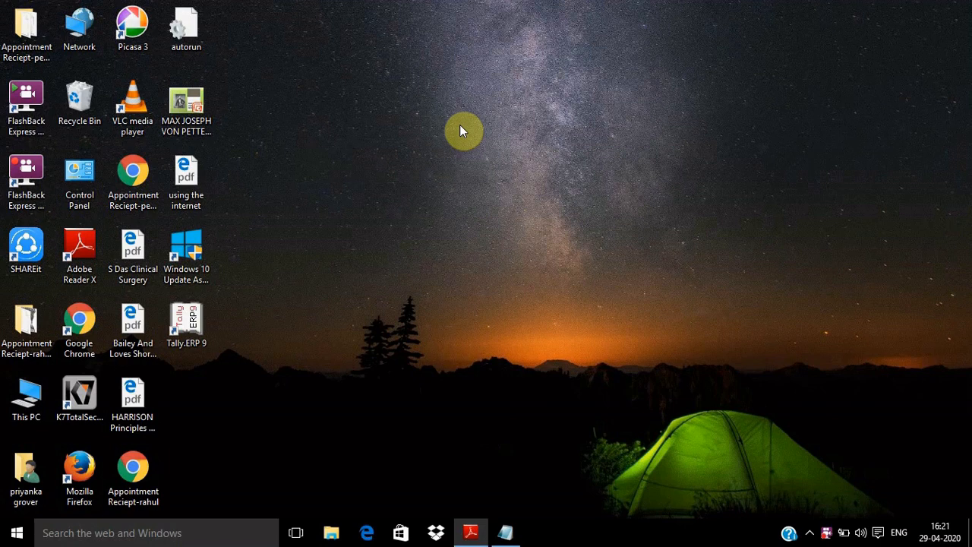
Launch Tally.ERP 9 from the desktop and maximize its window, staying in the program at the quit prompt
double_click(190, 325)
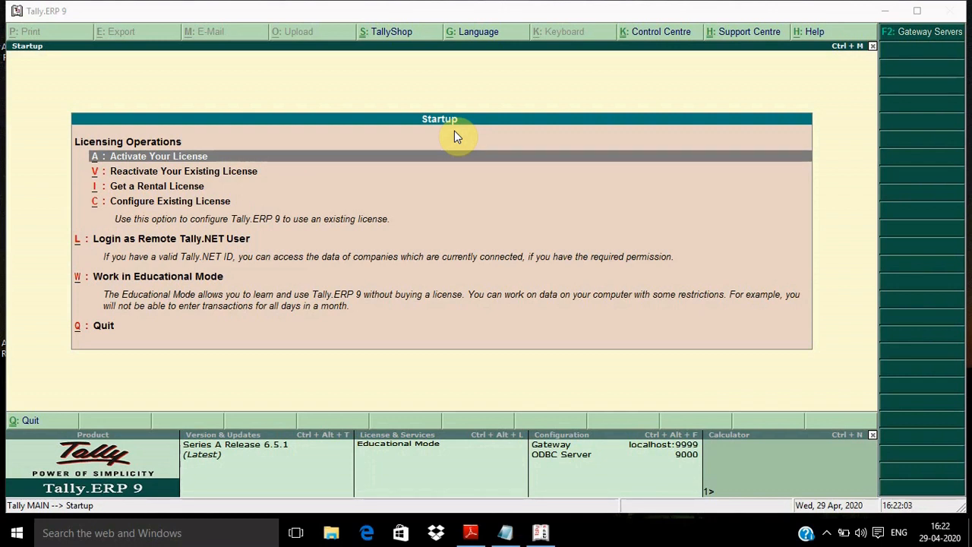
double_click(441, 15)
key(Escape)
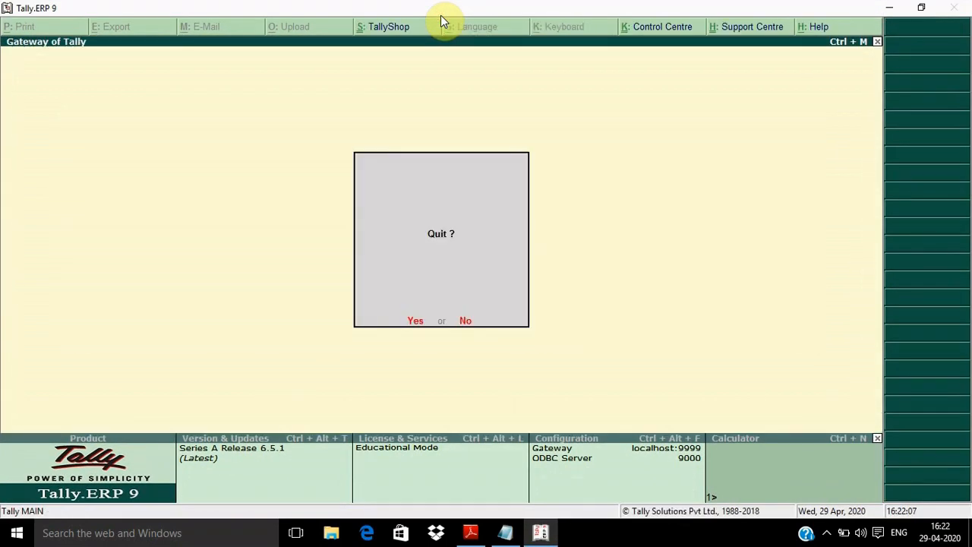
key(n)
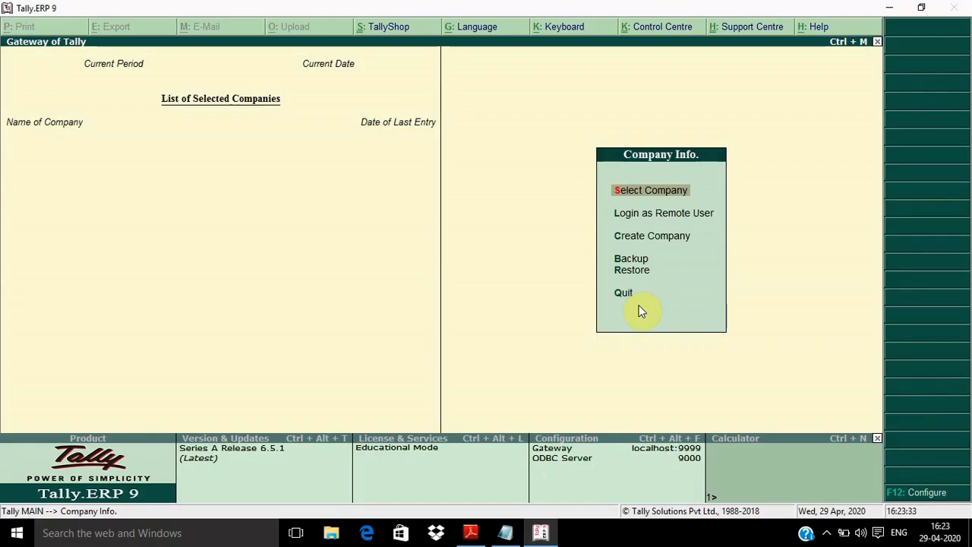
Open the form for creating a new company
key(Down)
key(Down)
key(Down)
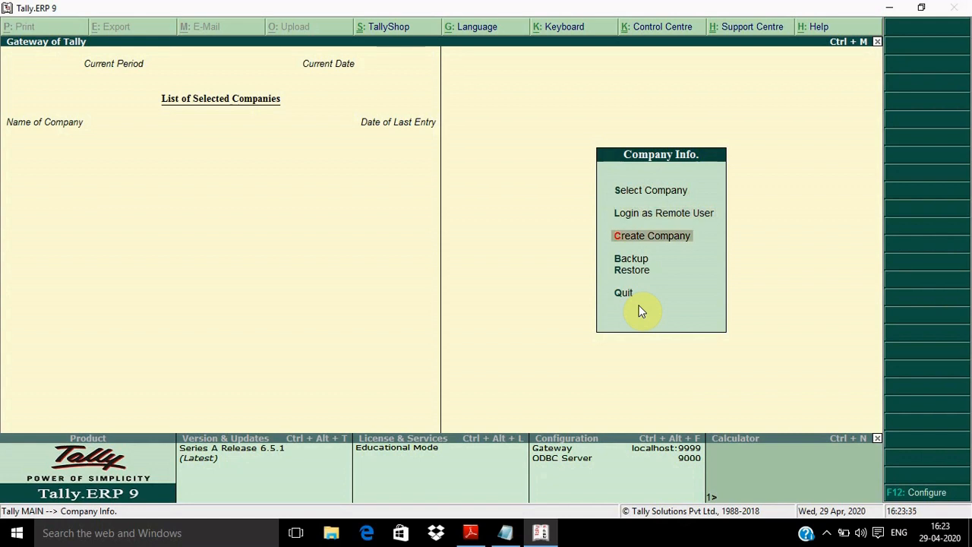
key(Down)
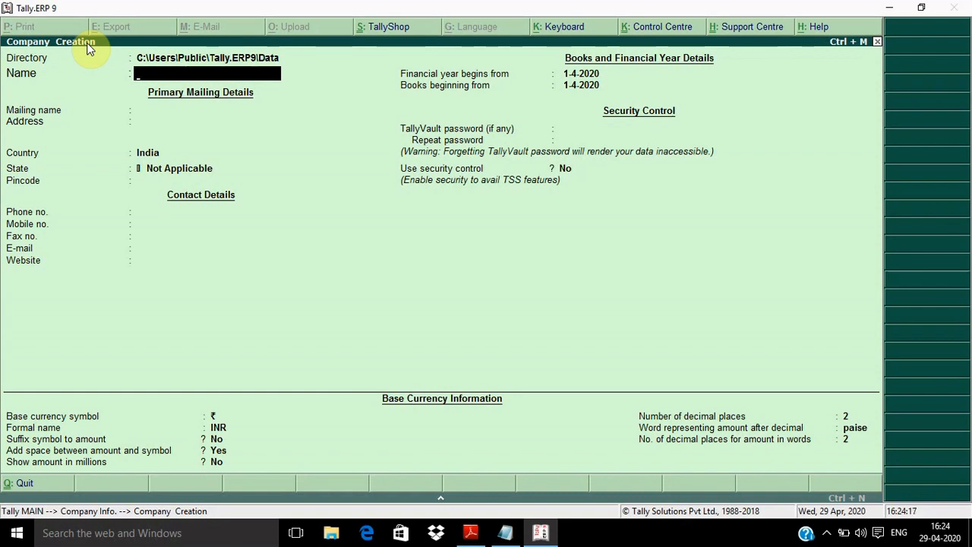
Name the new company Tally Academy
text(T)
text(s;;)
key(BackSpace)
key(BackSpace)
text(a)
key(BackSpace)
key(BackSpace)
text(lly Academy)
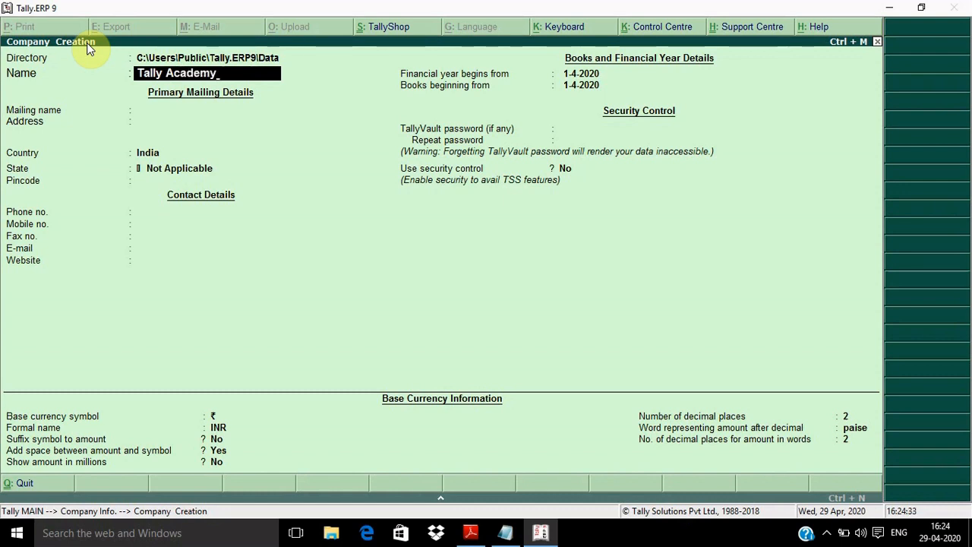
key(Return)
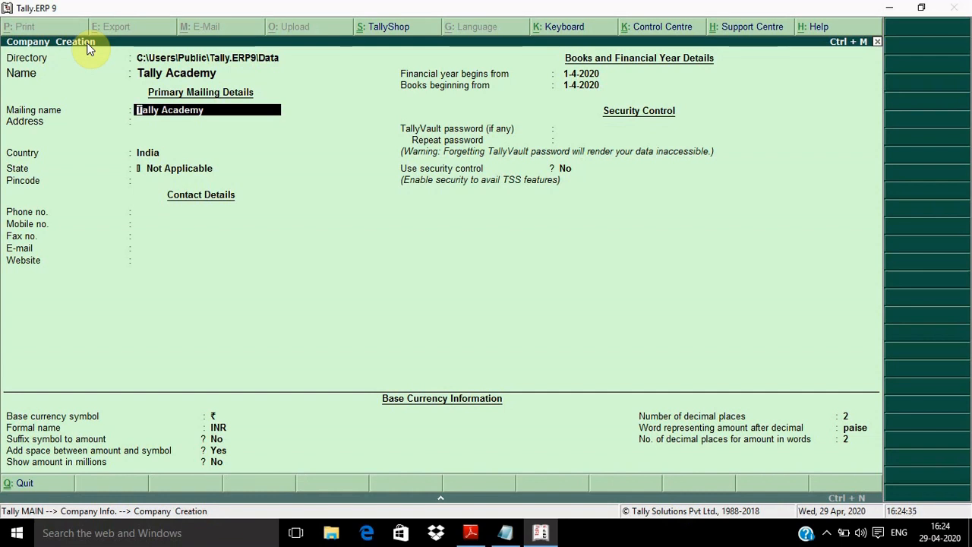
Keep the default mailing name, enter Jaipur as address, choose country India and state Rajasthan, and leave pincode and contact details blank
key(Return)
text(Jaipur)
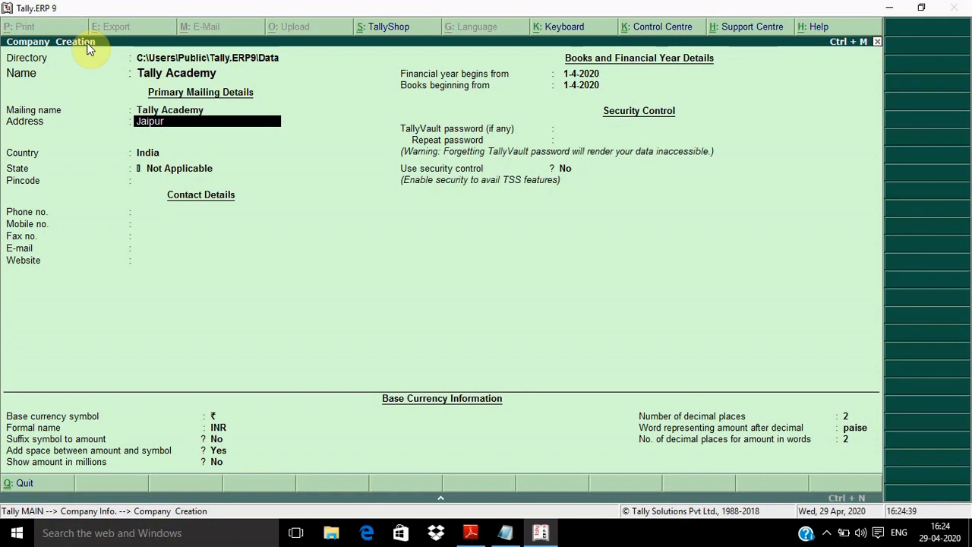
key(Return)
key(Return)
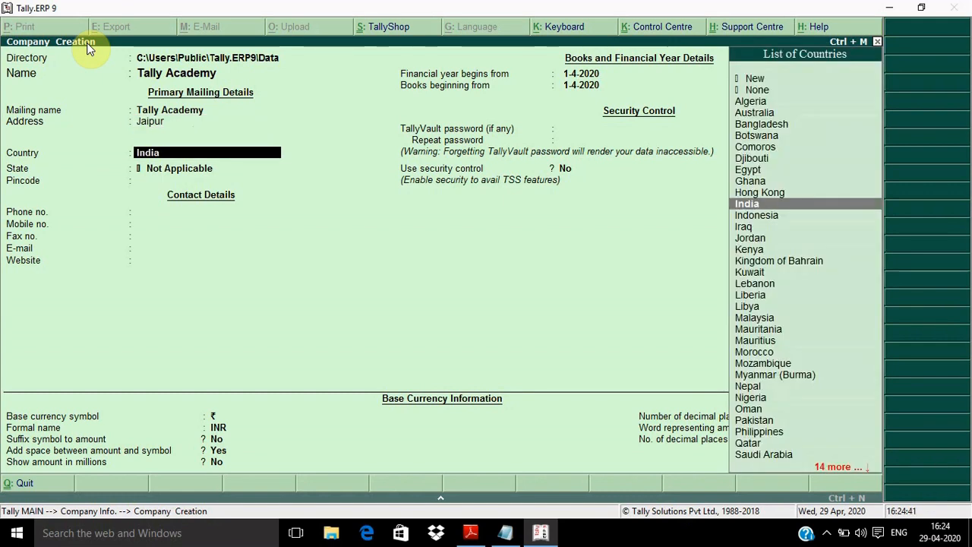
key(Return)
text(R)
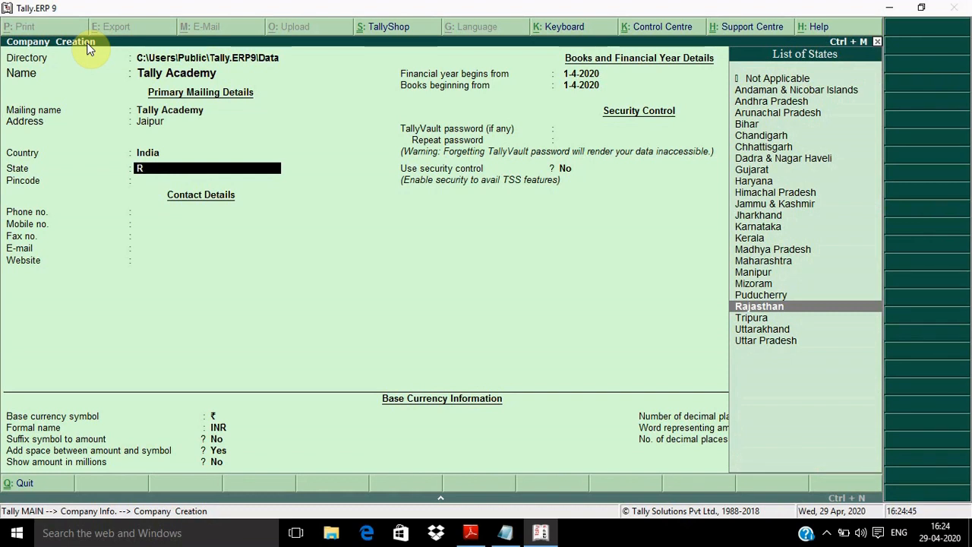
key(Return)
key(Return)
key(Return)
key(Return)
key(Return)
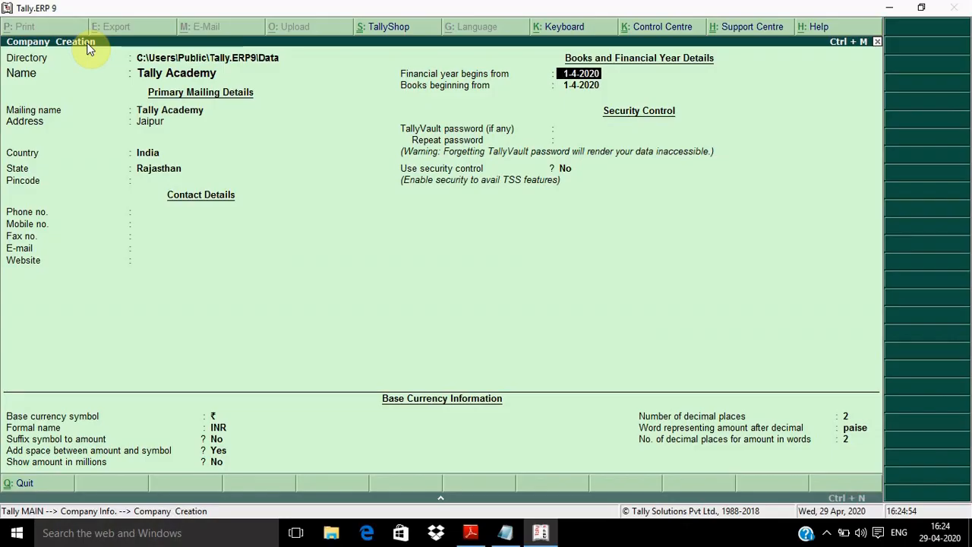
Set the financial year and books to begin from 1-4-2019 and accept the company creation
text(1)
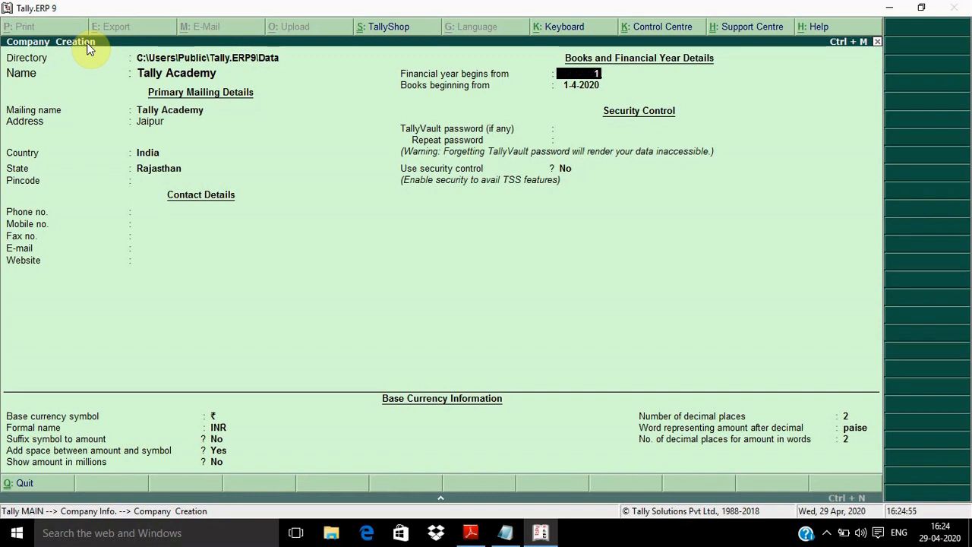
text(-4-2019)
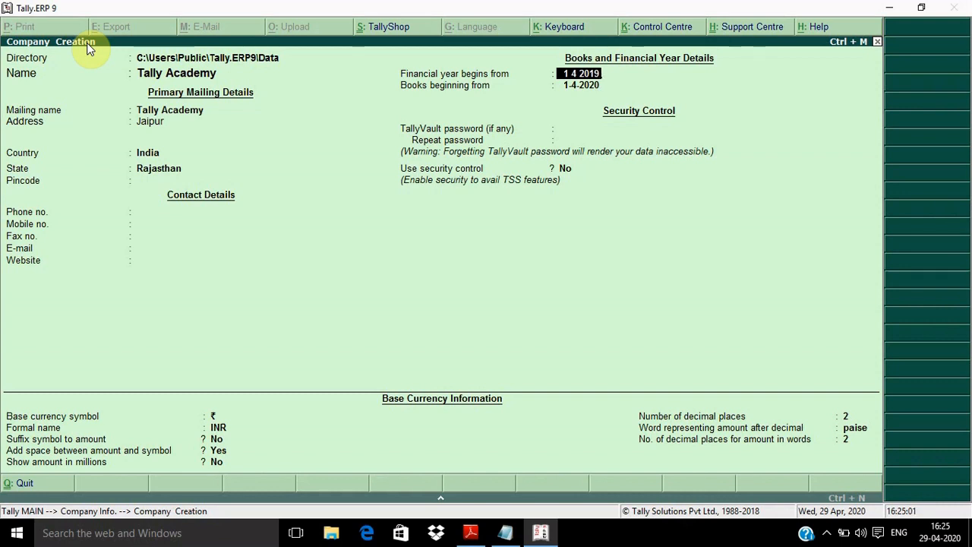
key(Return)
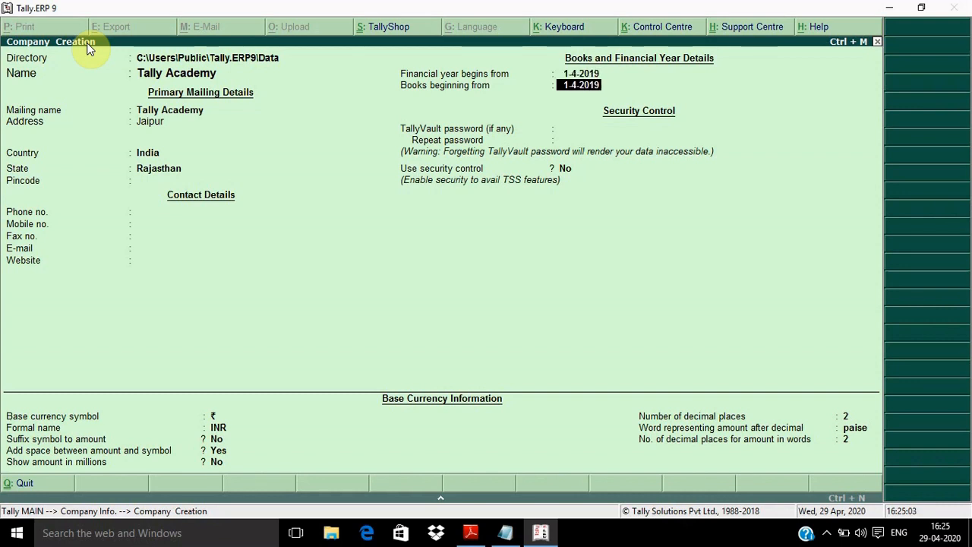
key(Return)
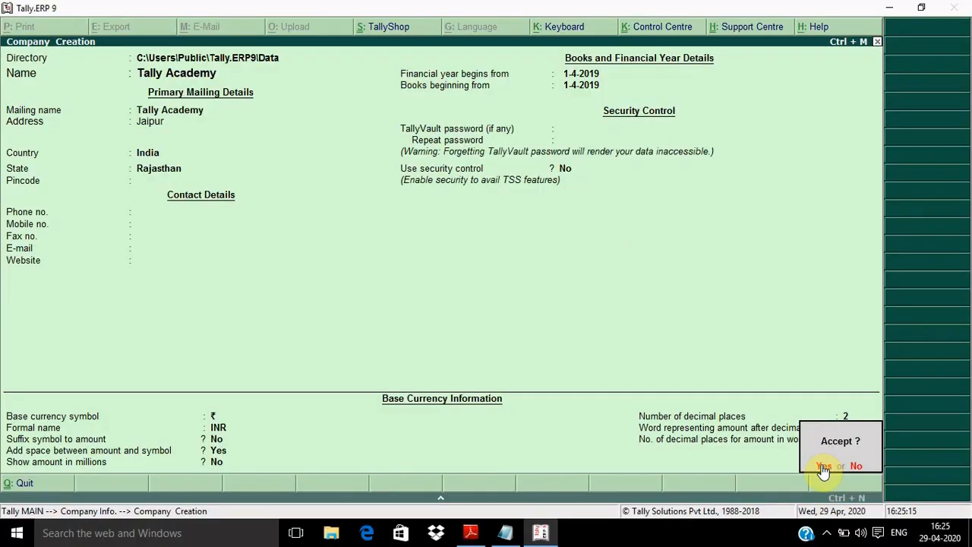
click(823, 465)
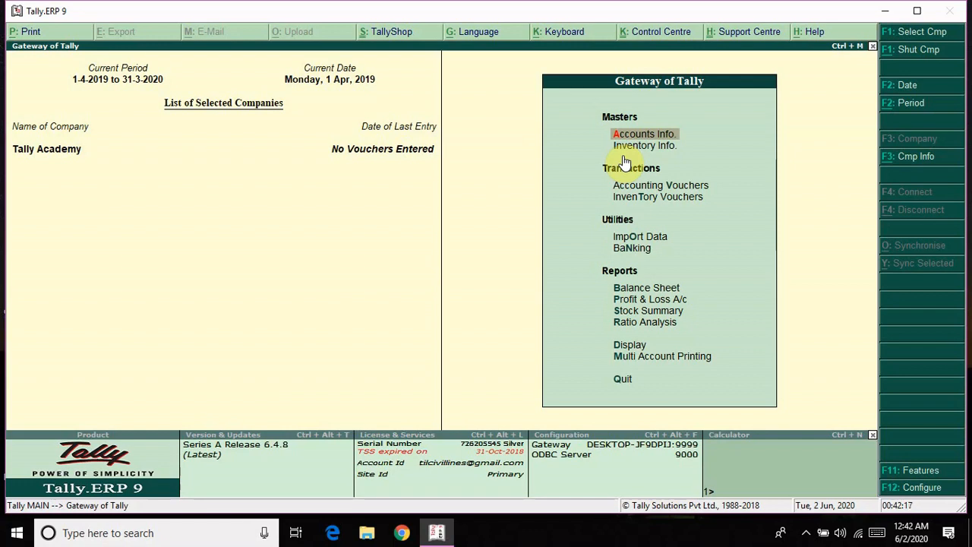
Open the company's Accounting Features and set Maintain accounts only to Yes
click(899, 476)
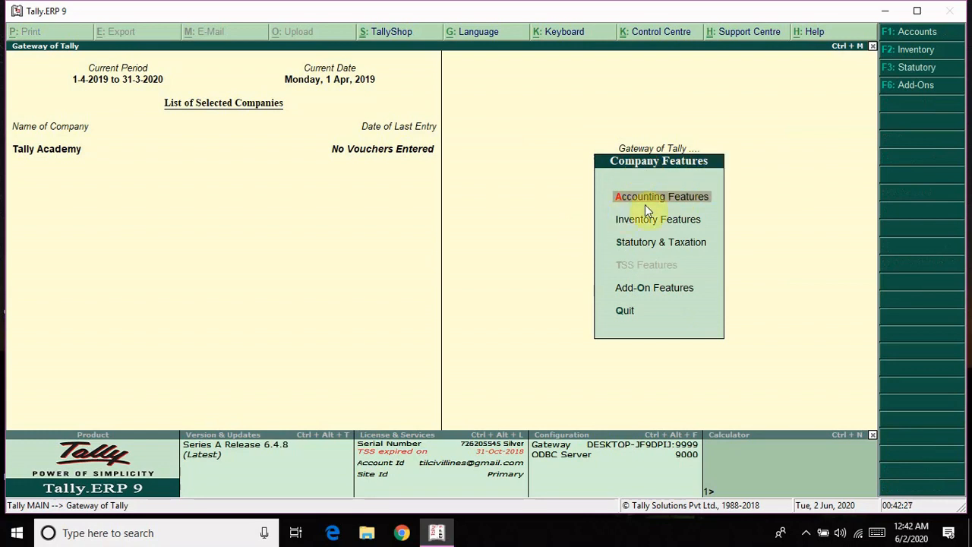
click(707, 203)
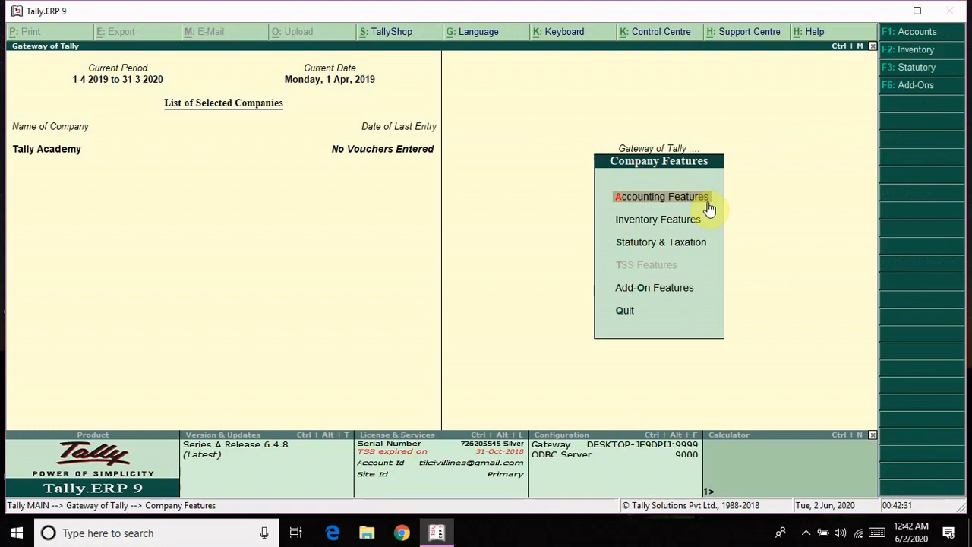
click(709, 207)
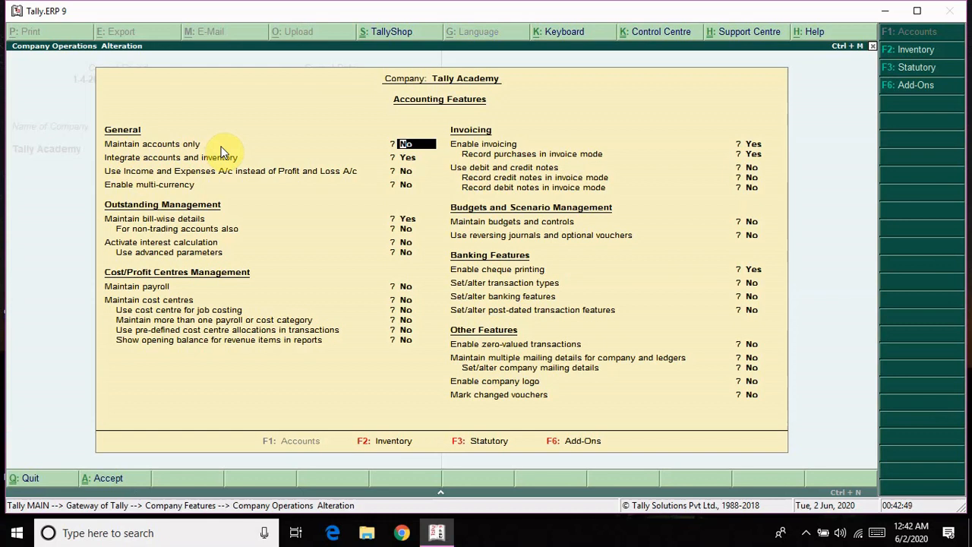
text(y)
key(Return)
key(Return)
key(Return)
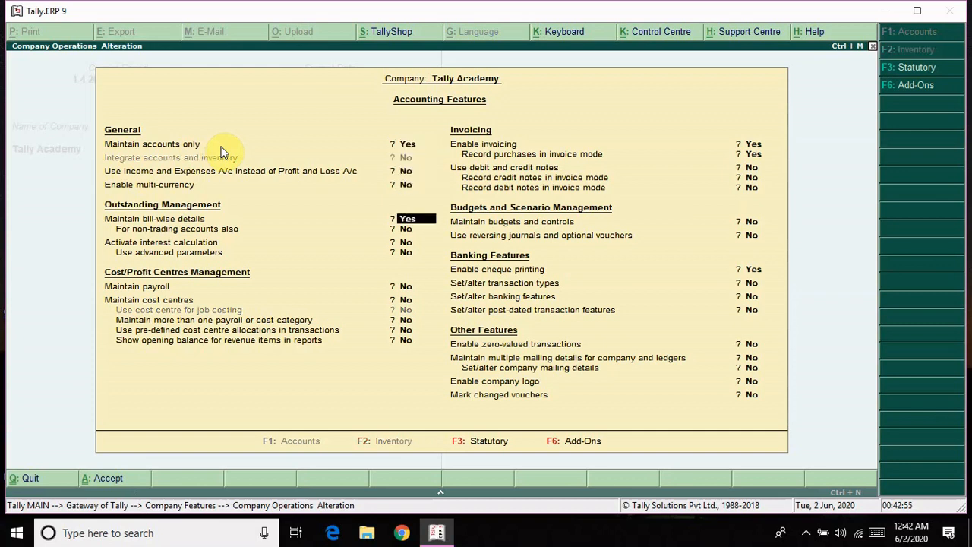
Set Maintain bill-wise details to No and keep the interest, payroll and cost centre options at their defaults
text(n)
key(Return)
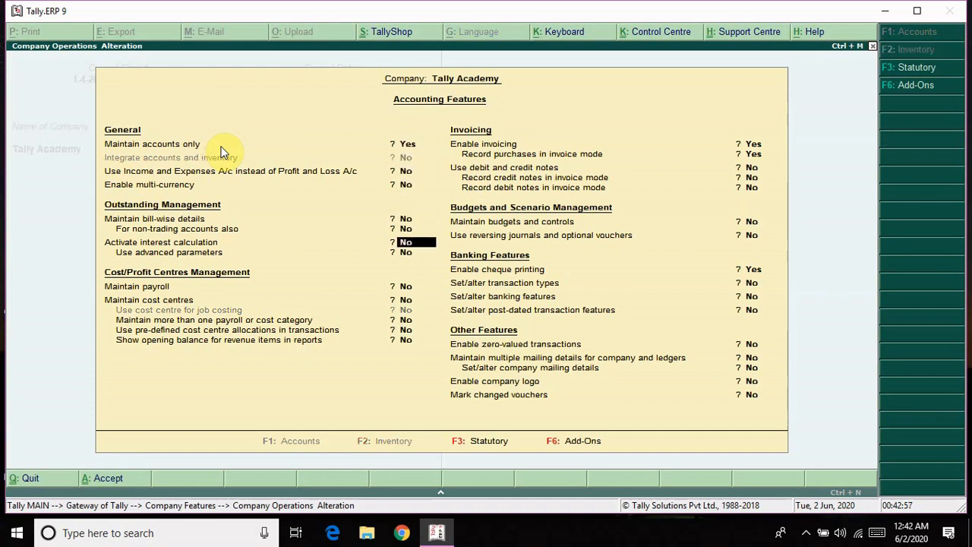
key(Return)
key(Return)
key(Return)
key(Return)
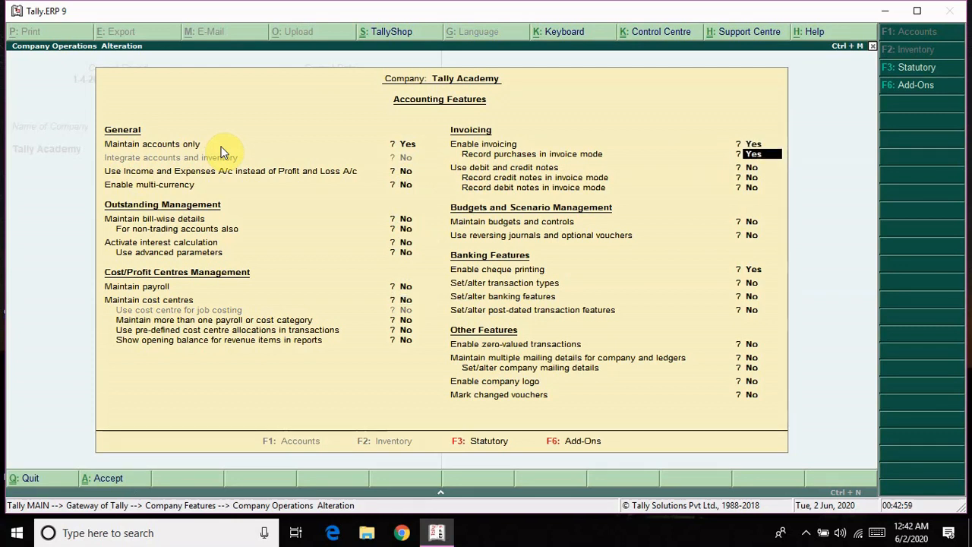
Set Enable invoicing to No, including recording purchases in invoice mode, and keep debit and credit notes off
key(Up)
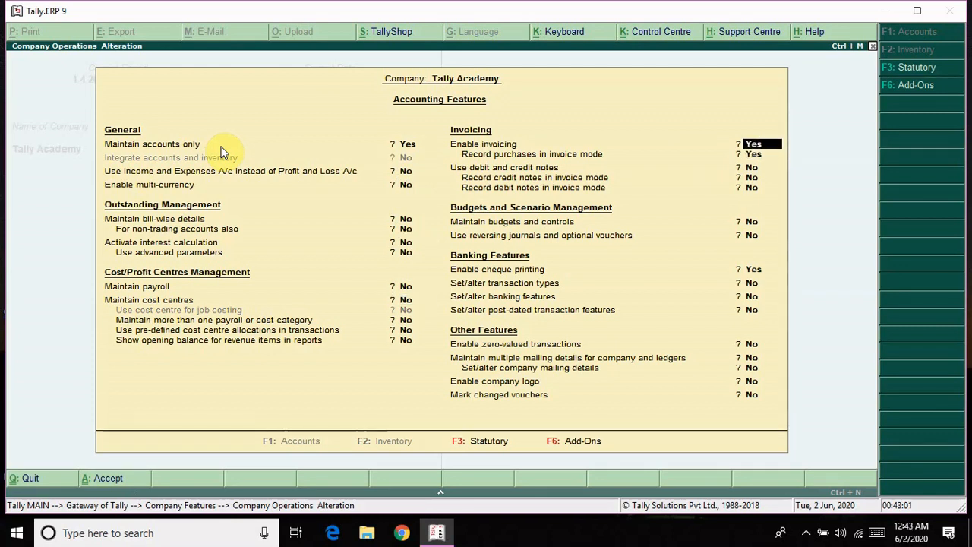
text(n)
key(Return)
key(Return)
key(Return)
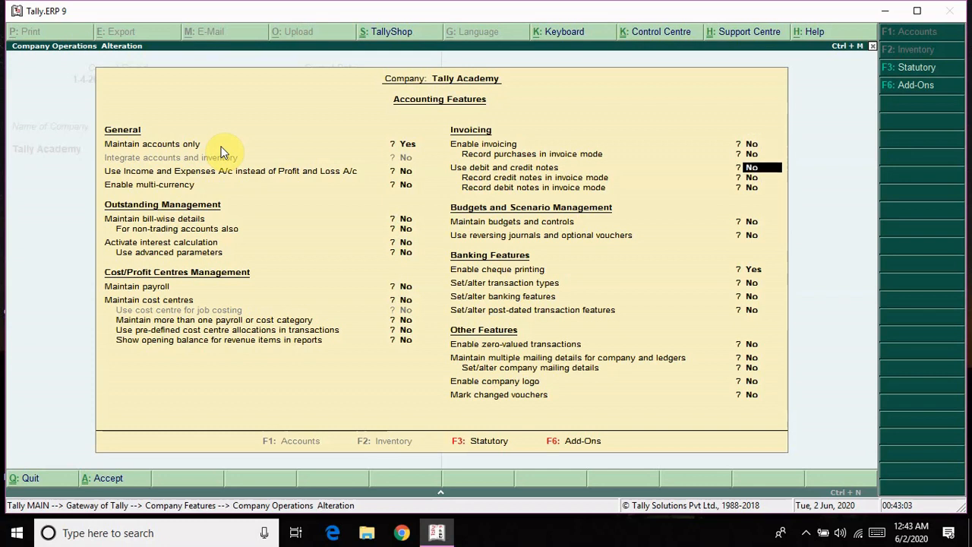
key(Return)
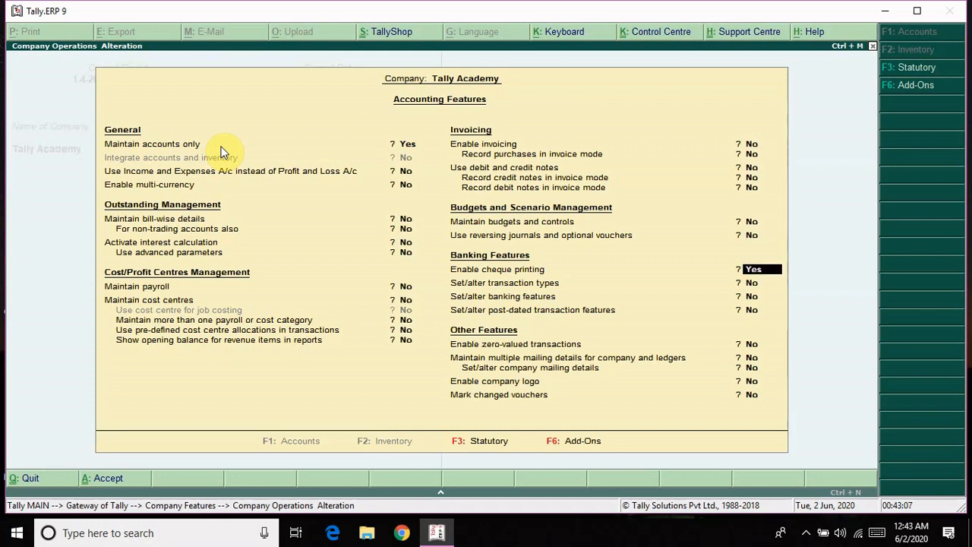
Set Enable cheque printing to No, accept the accounting features with the remaining defaults, and return to the Gateway of Tally
text(n)
key(Return)
key(Return)
key(Return)
key(Return)
key(Return)
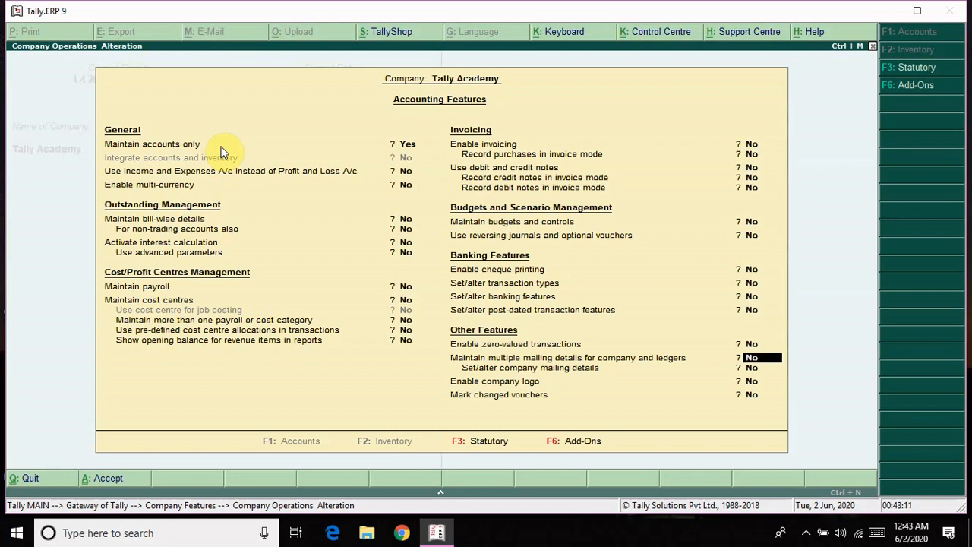
key(Return)
key(Return)
key(Return)
key(Return)
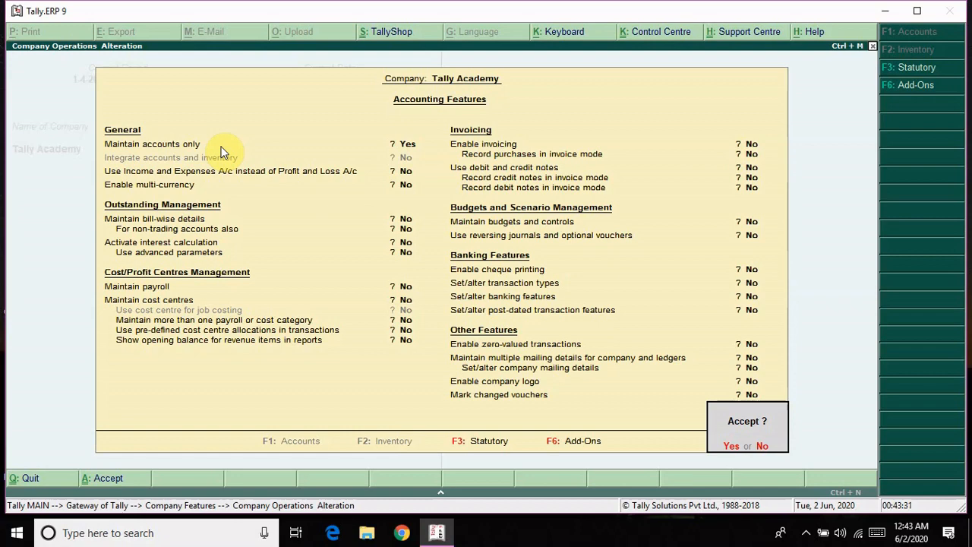
click(221, 152)
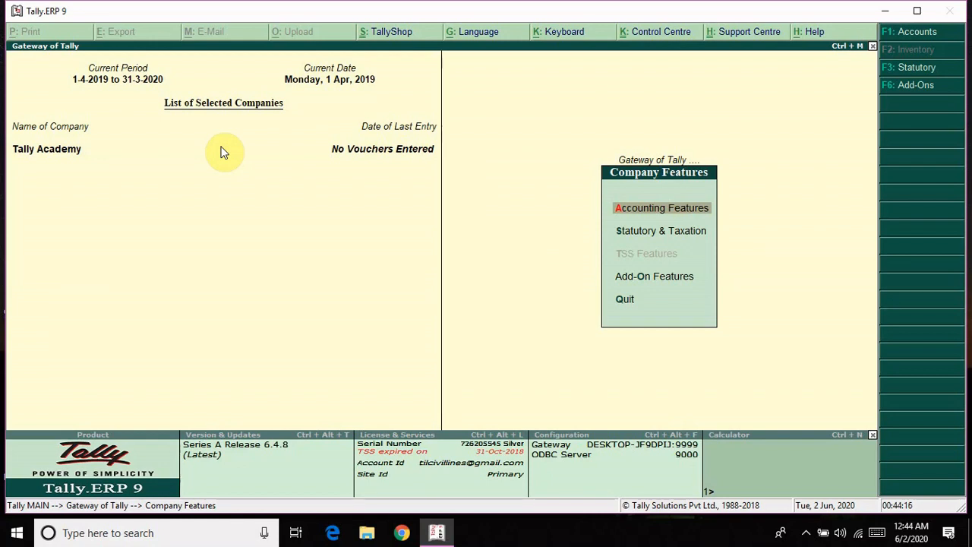
key(Escape)
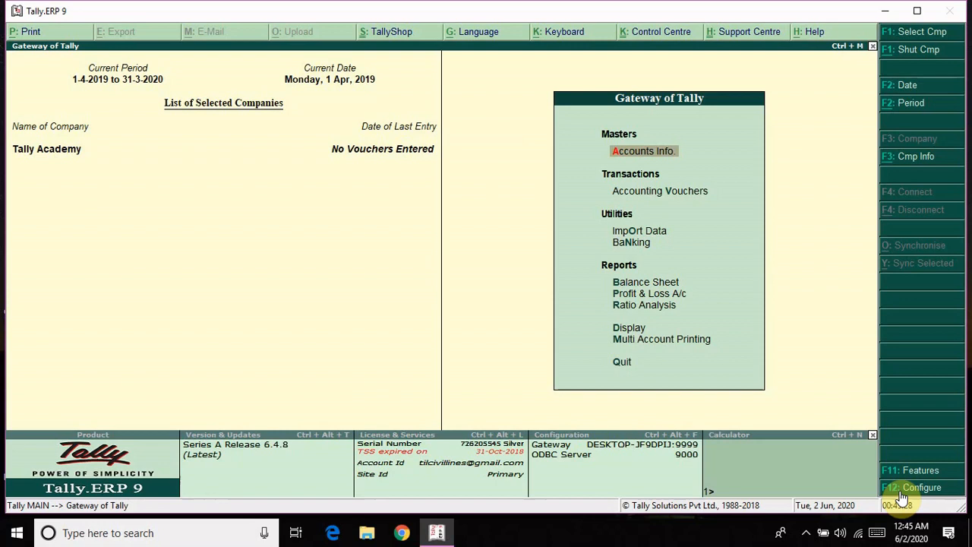
key(Escape)
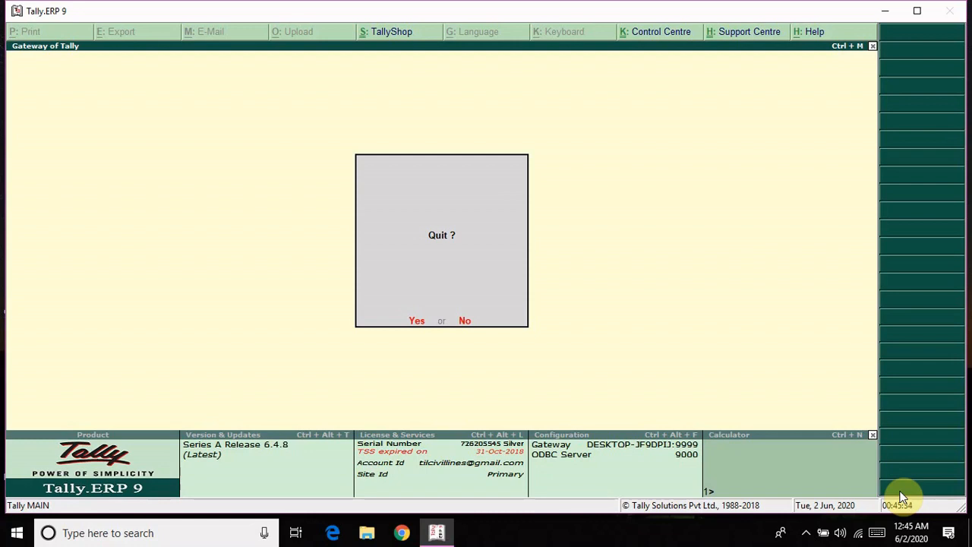
key(n)
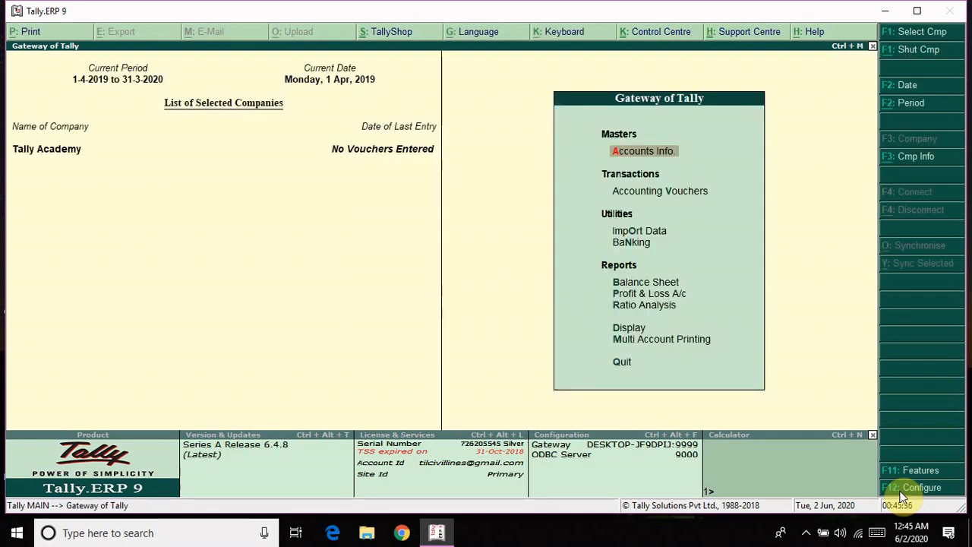